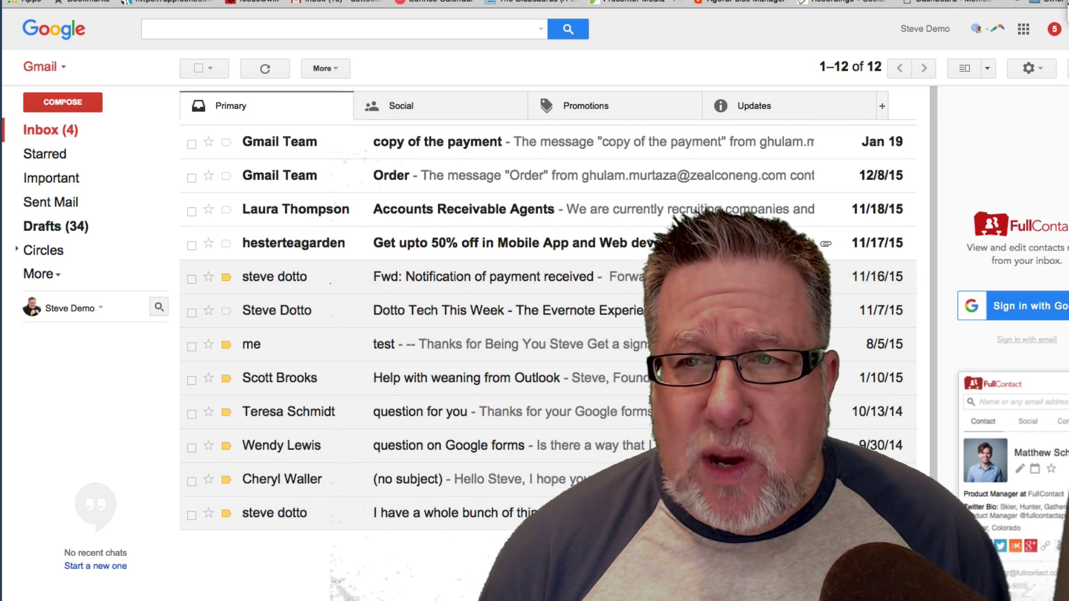
- Go to Gmail's Filters and Blocked Addresses settings page via the gear menu's full Settings
click(1035, 69)
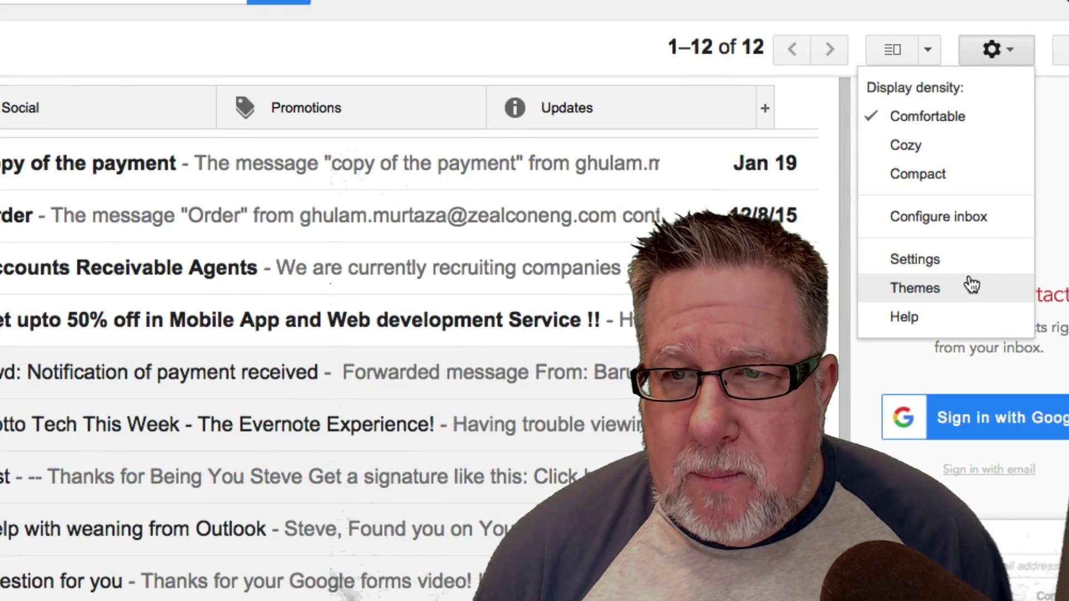
click(956, 258)
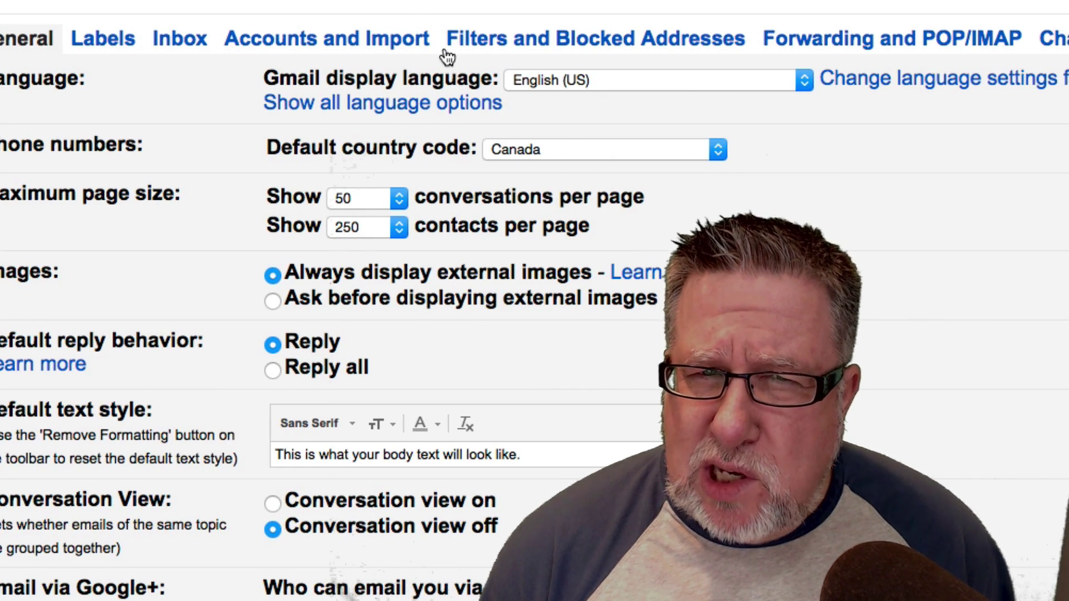
click(508, 40)
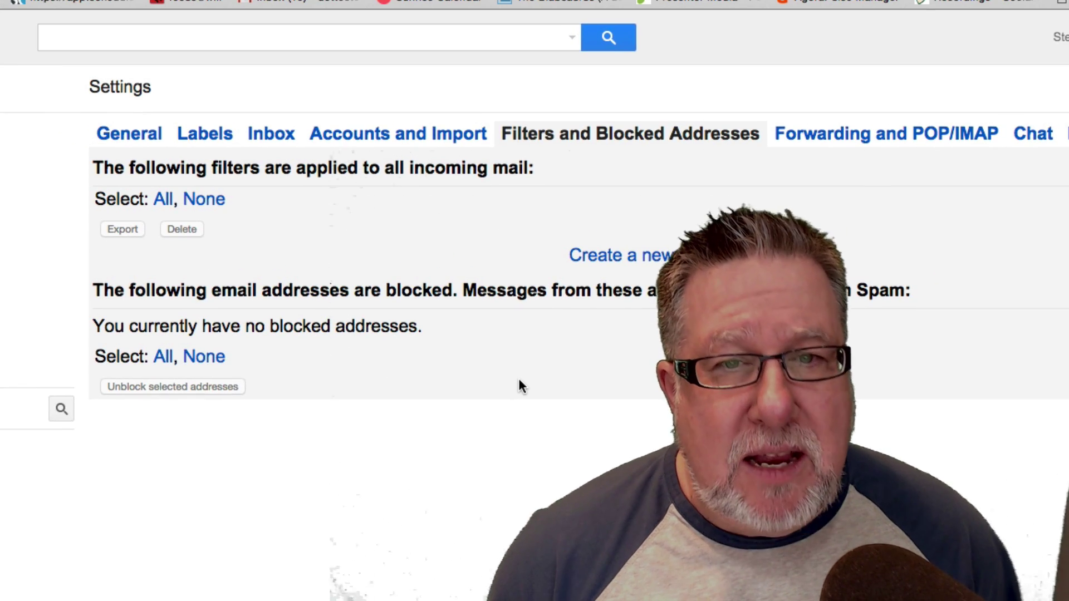
click(613, 256)
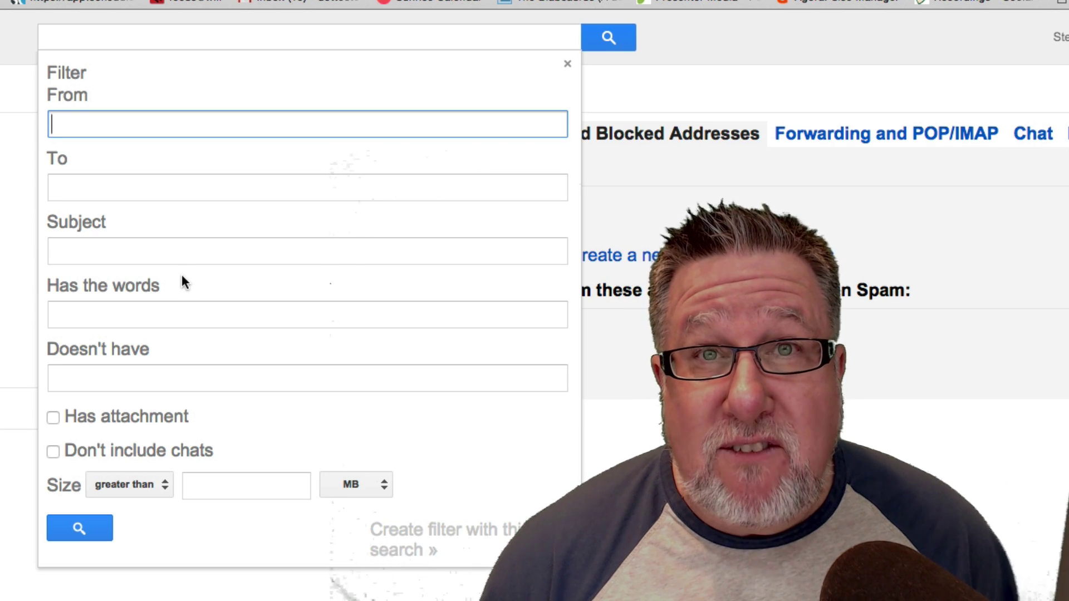
click(81, 314)
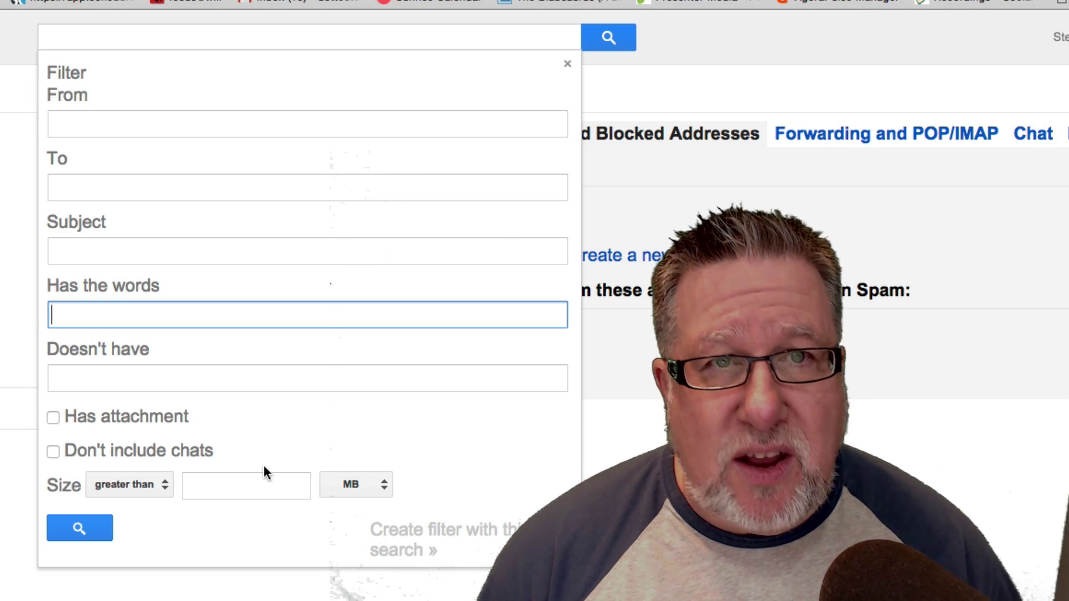
key(Escape)
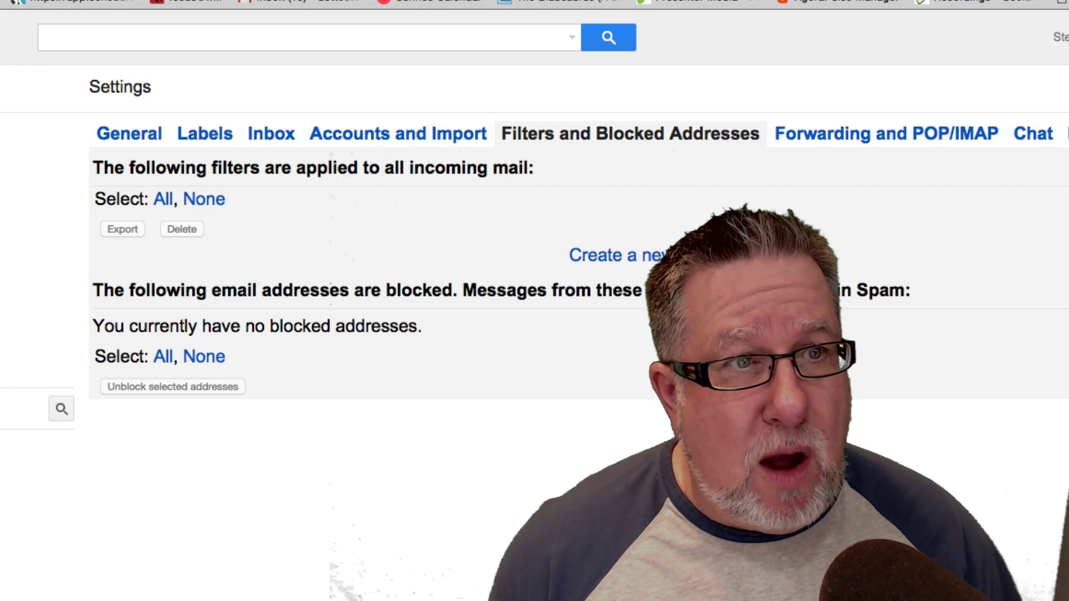
- Open the 'This Week on Dotto Tech- No Phishing!' newsletter from the inbox's Promotions category
click(36, 166)
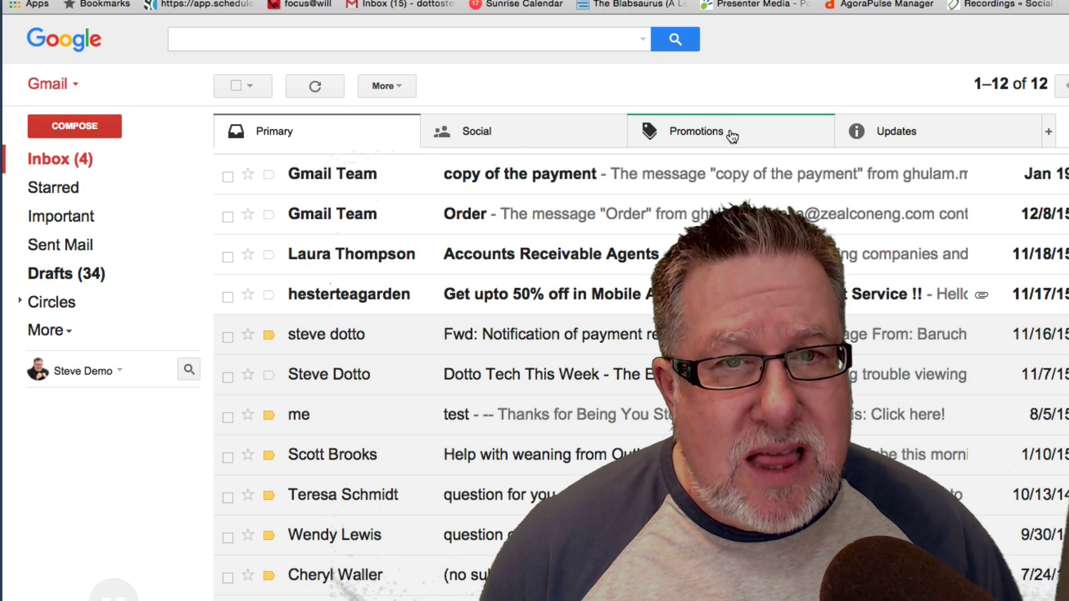
click(643, 138)
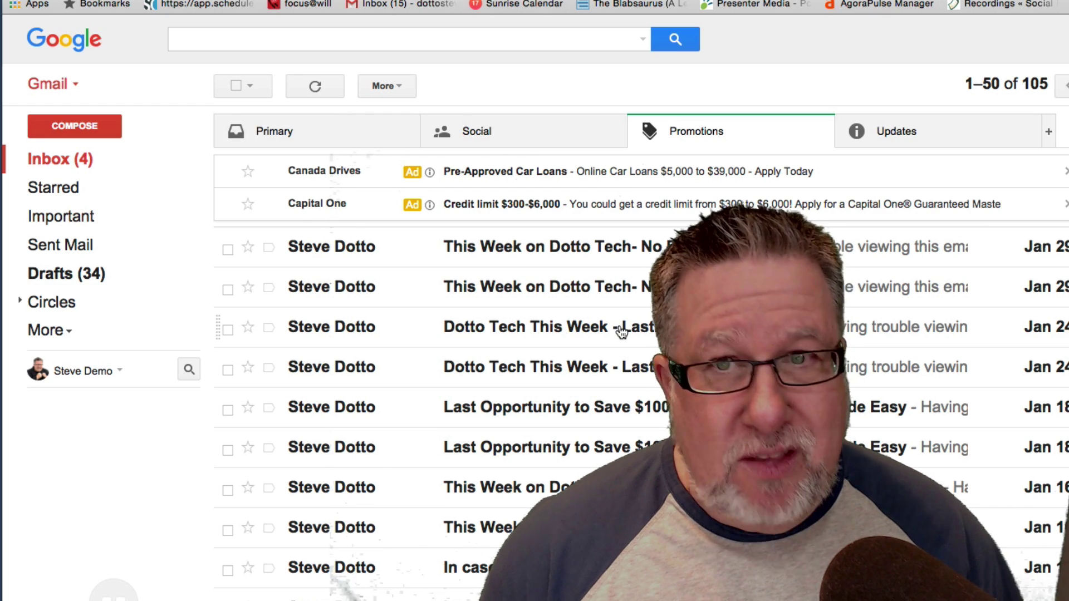
scroll(621, 332, down, 1)
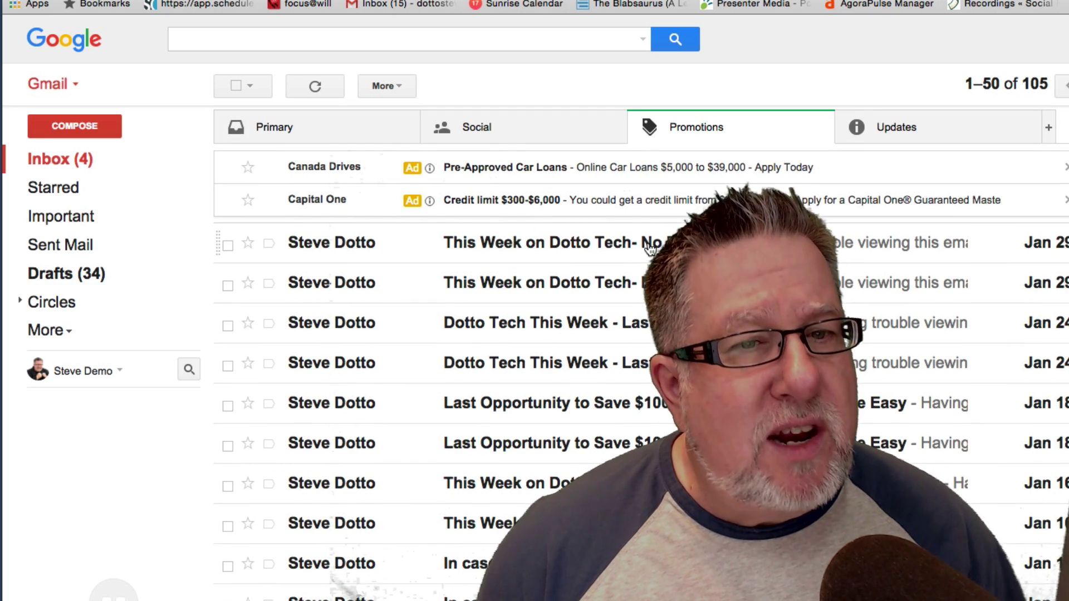
scroll(629, 323, down, 1)
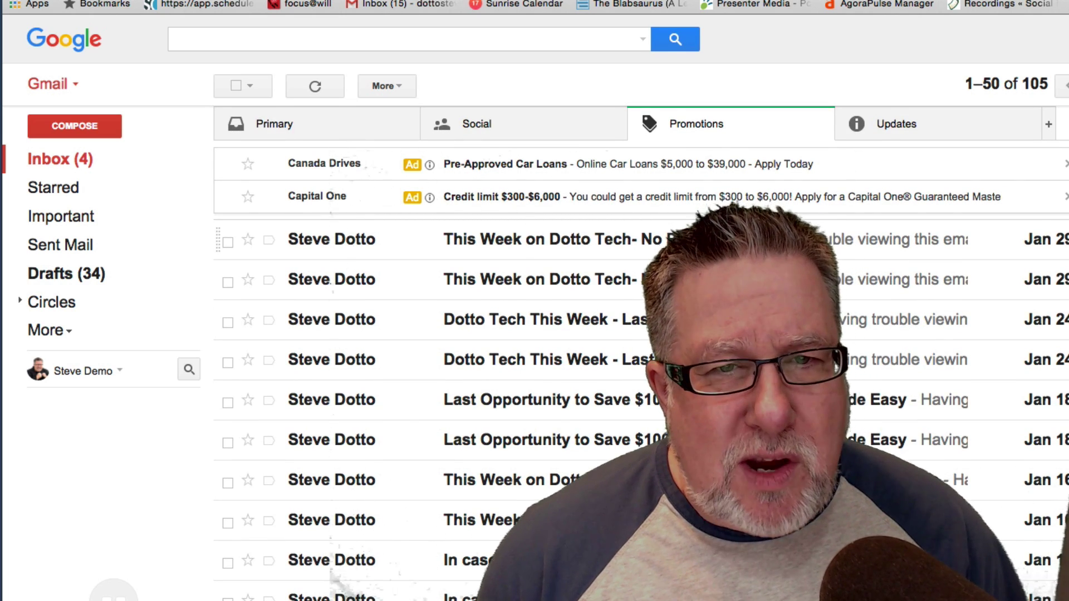
click(696, 240)
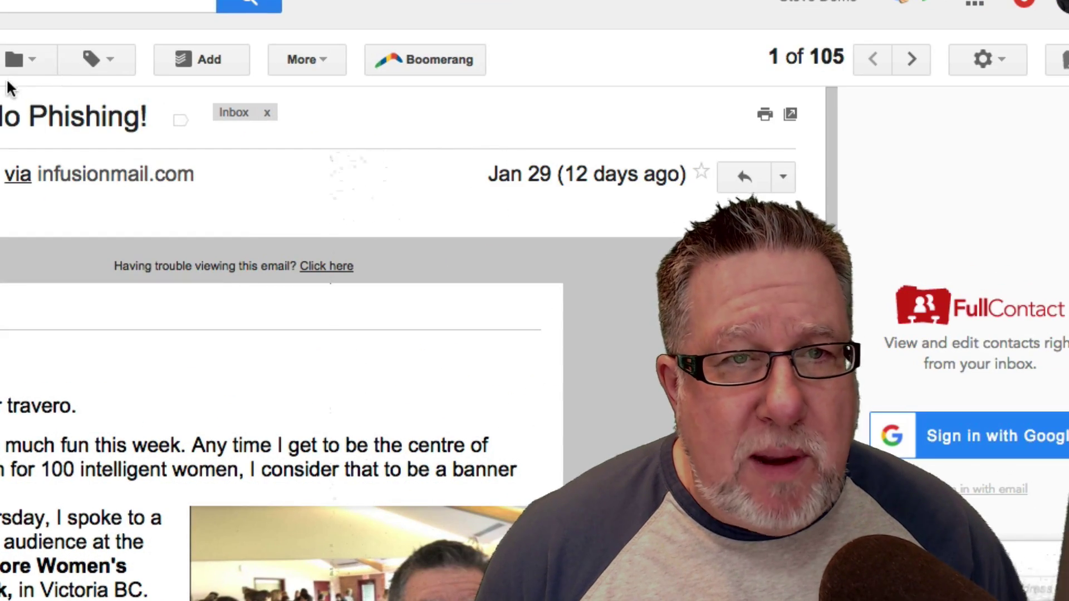
- Start a filter from this newsletter's sender address, with 'Dotto Tech' as the words to match
click(331, 62)
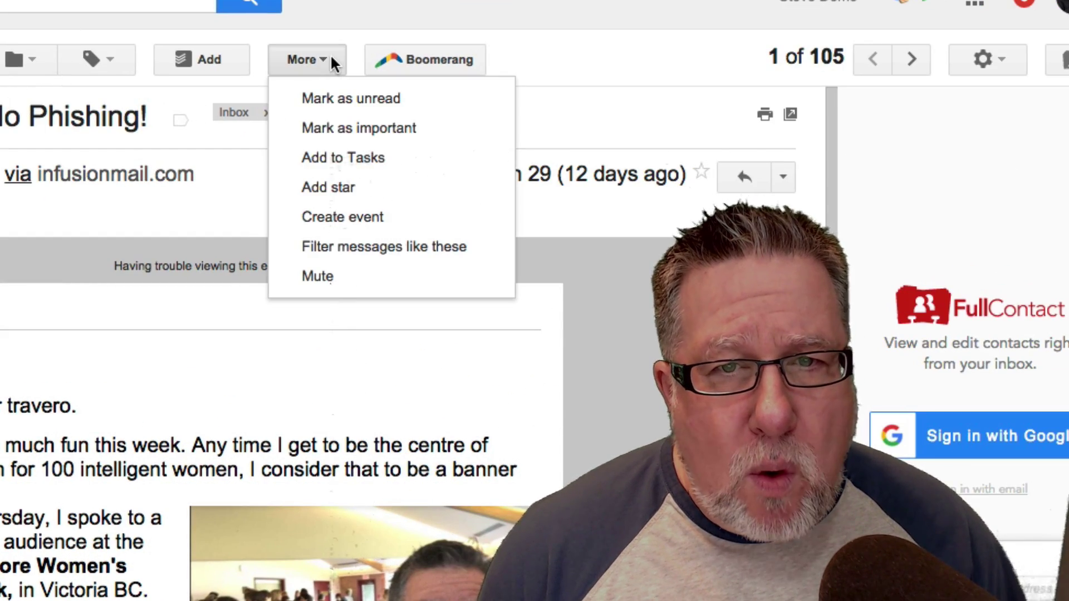
click(361, 255)
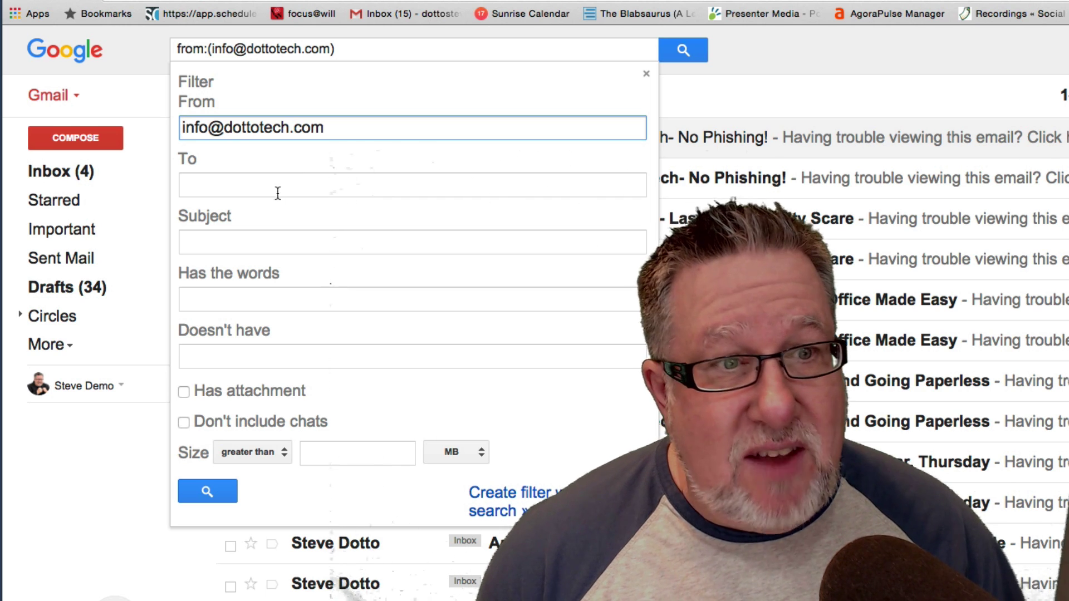
click(238, 234)
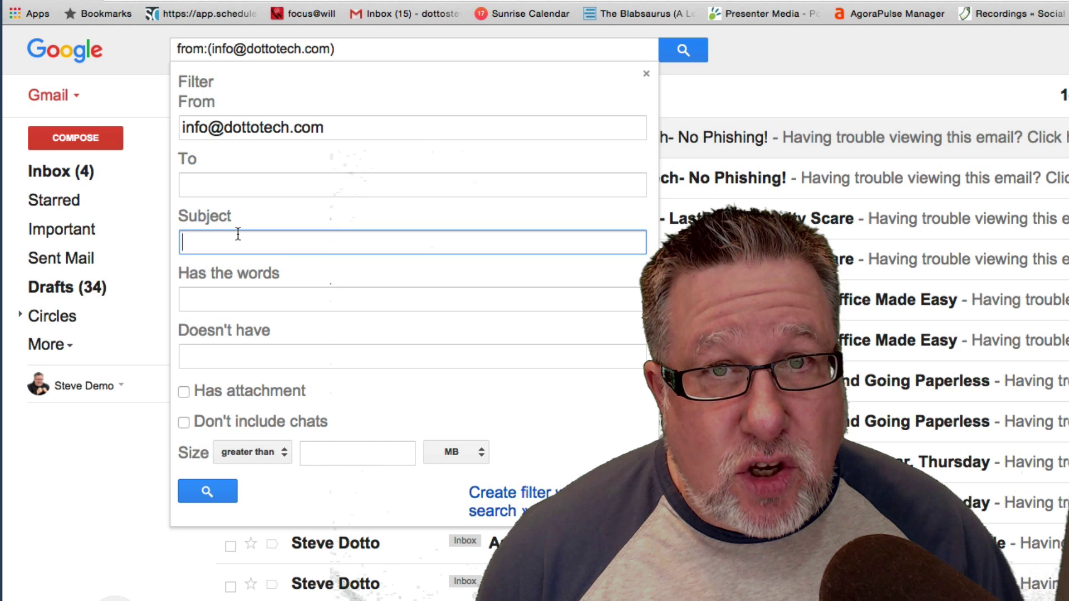
click(243, 180)
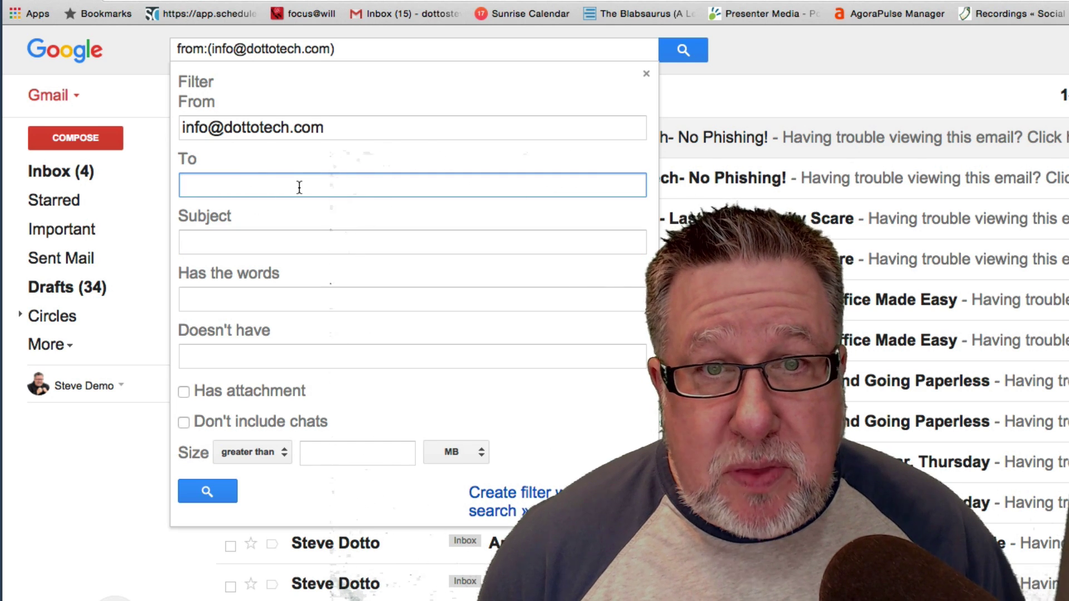
click(281, 298)
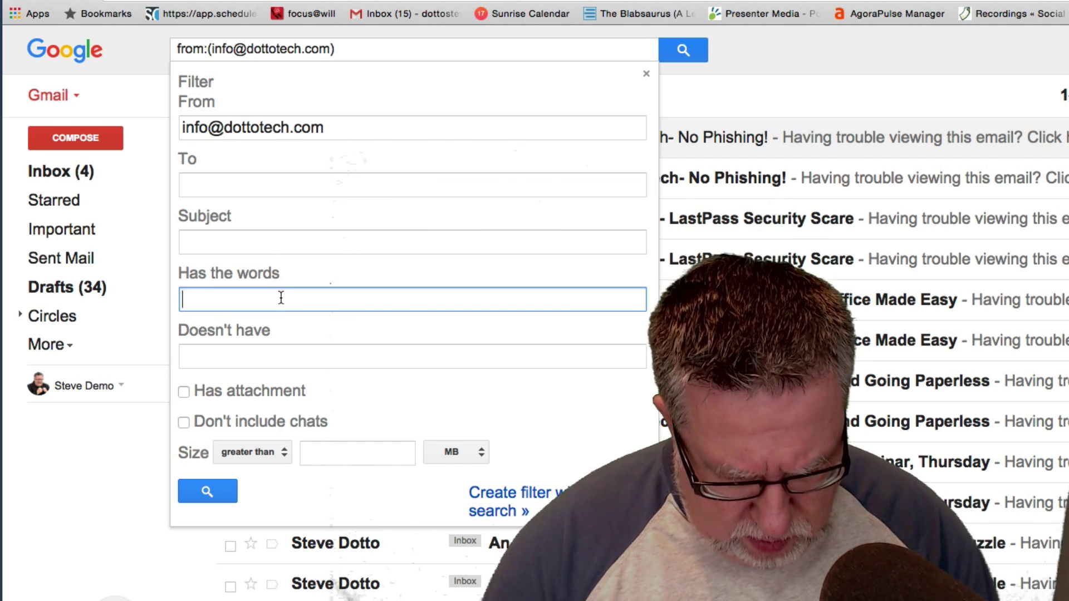
text(Dotto Tec)
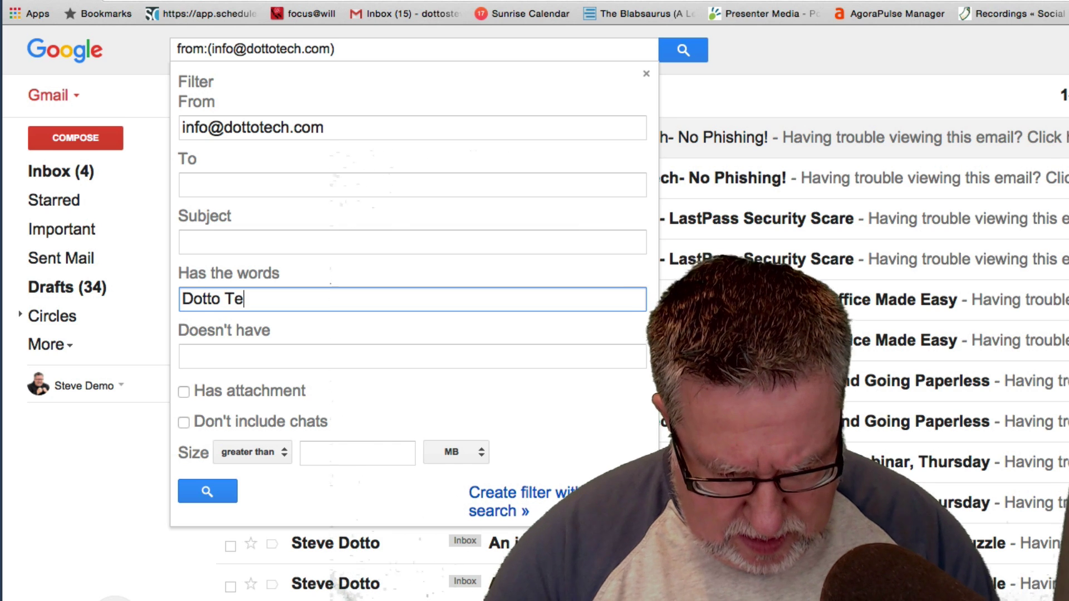
text(h)
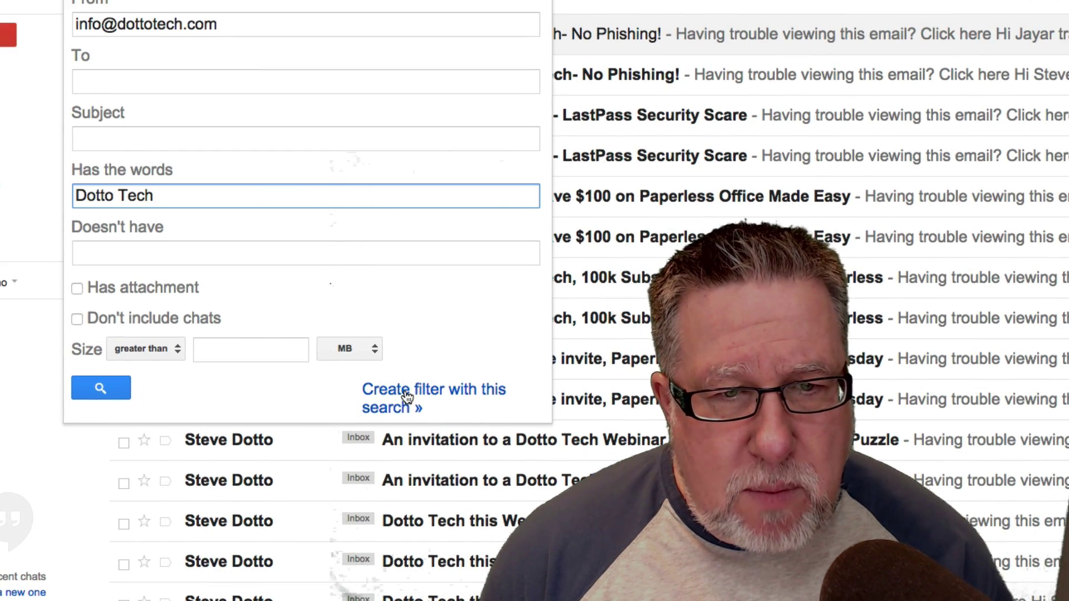
- Turn on Apply the label for the sender and 'Dotto Tech' filter and list the available labels
click(406, 394)
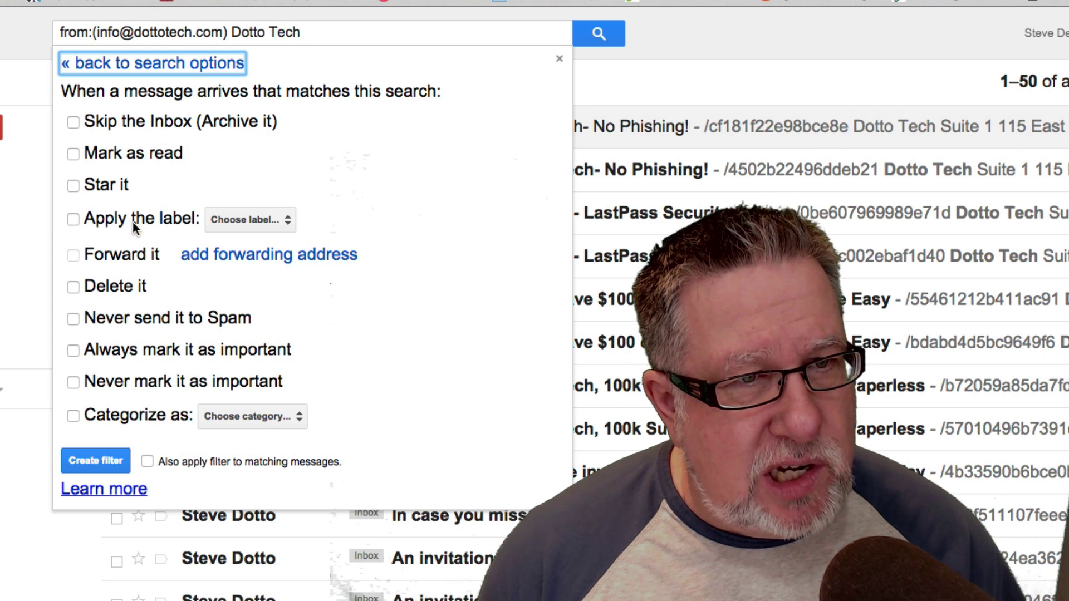
click(73, 219)
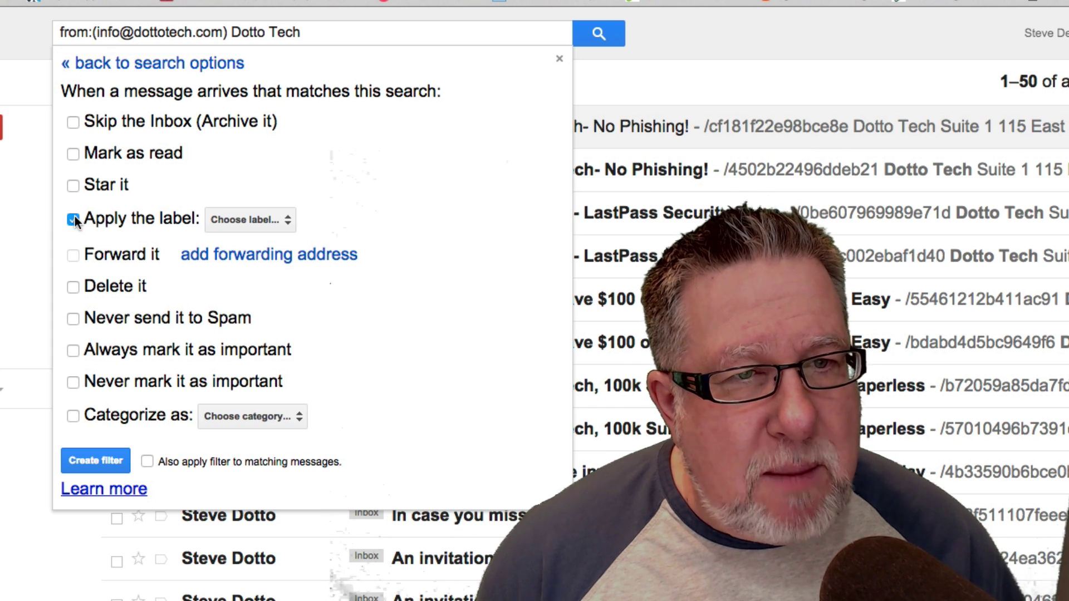
click(247, 222)
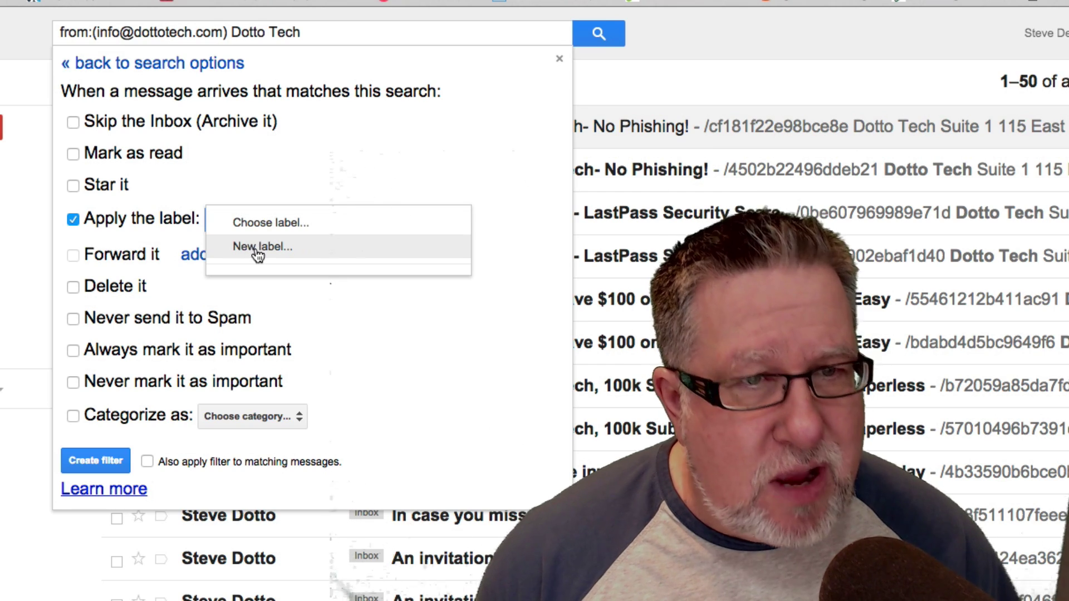
- Create a new label named 'Dotto Tech Newsletter' as the filter's label
click(257, 247)
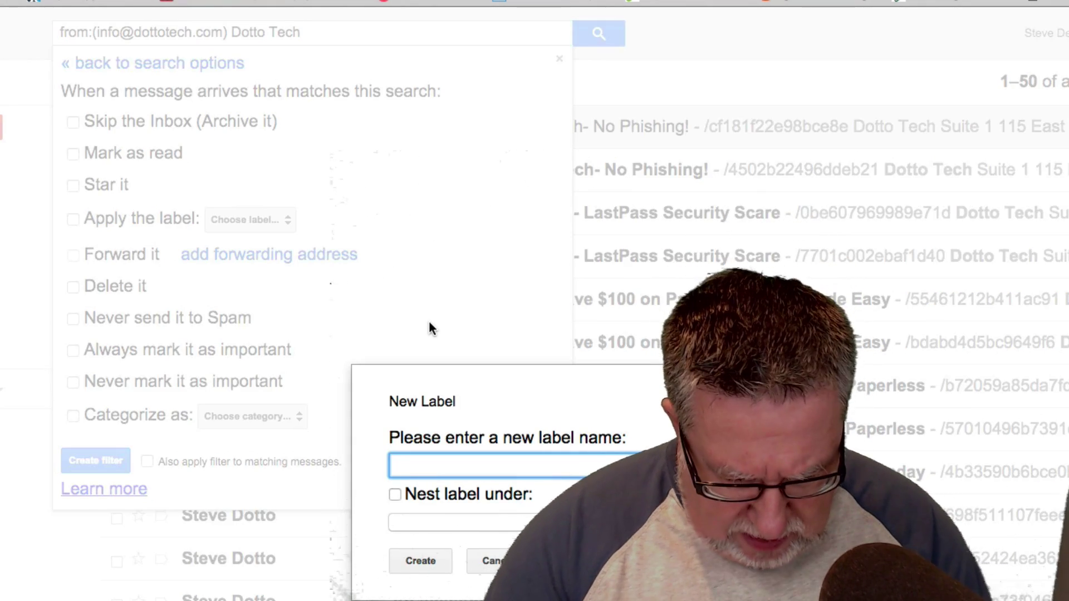
text(Dotto Te)
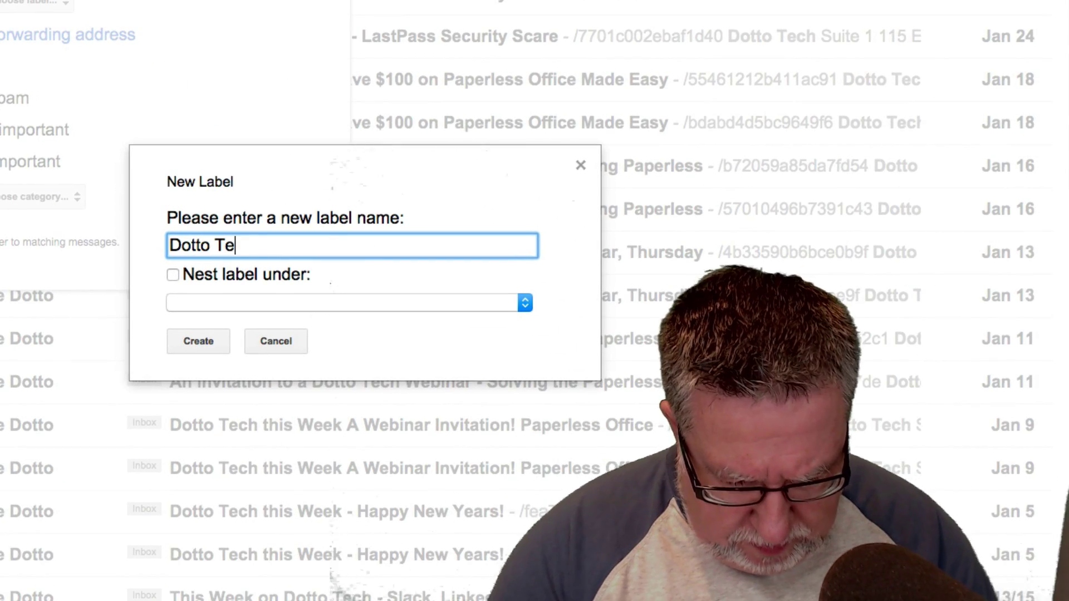
text(ch Newslet)
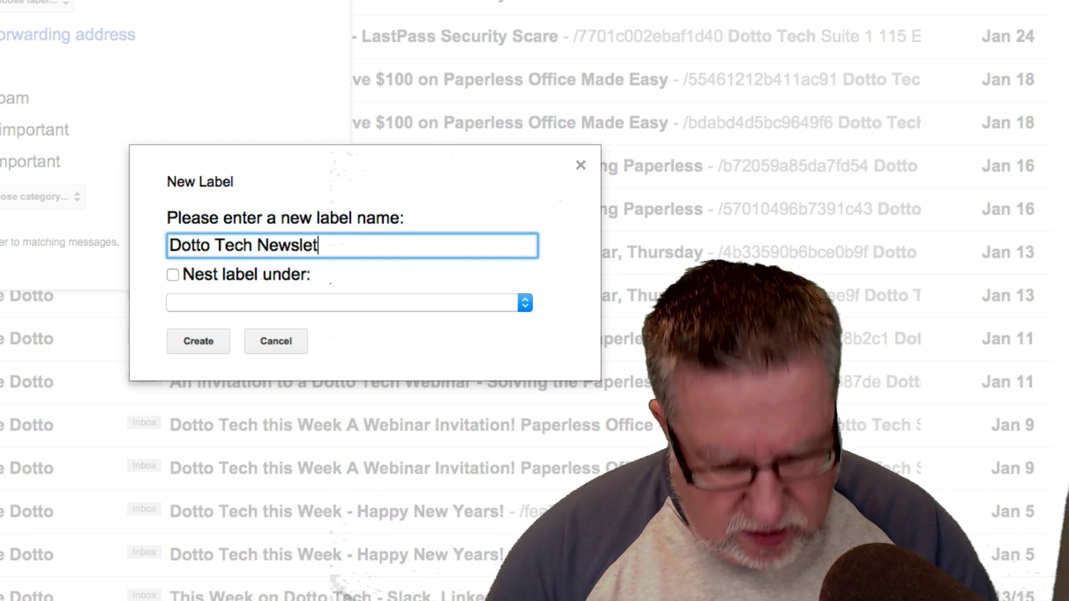
text(ter)
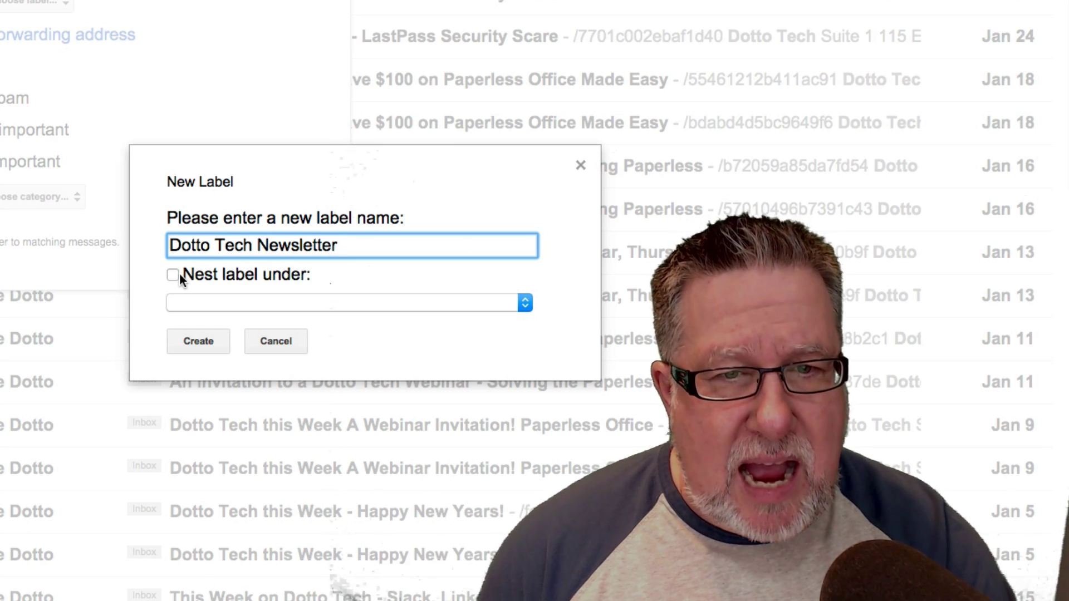
click(201, 338)
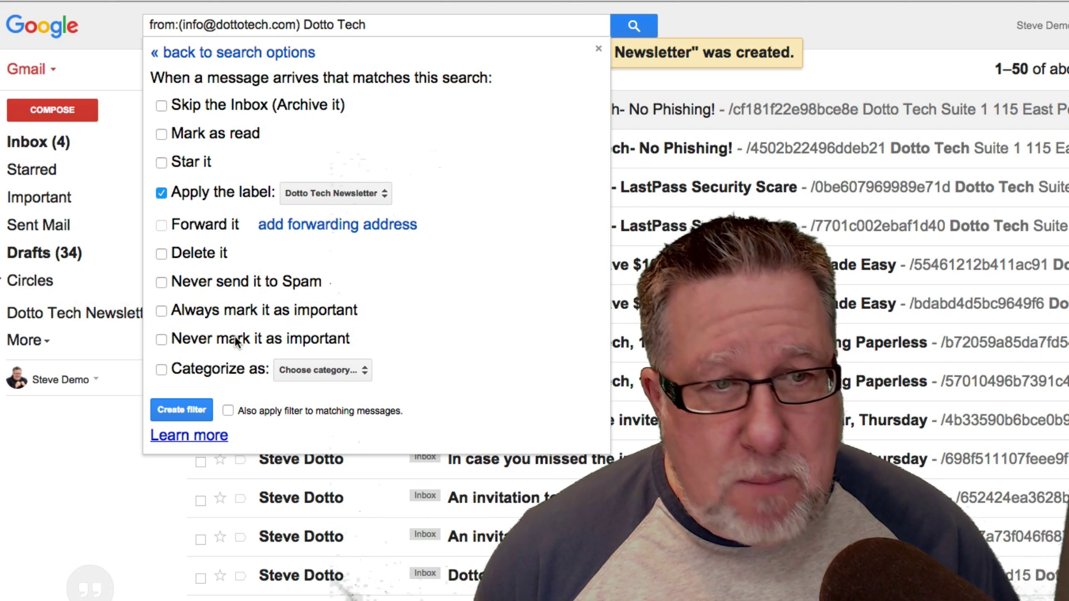
- Leave the filter's inbox category unset and save the filter, also applying it to existing messages
click(353, 371)
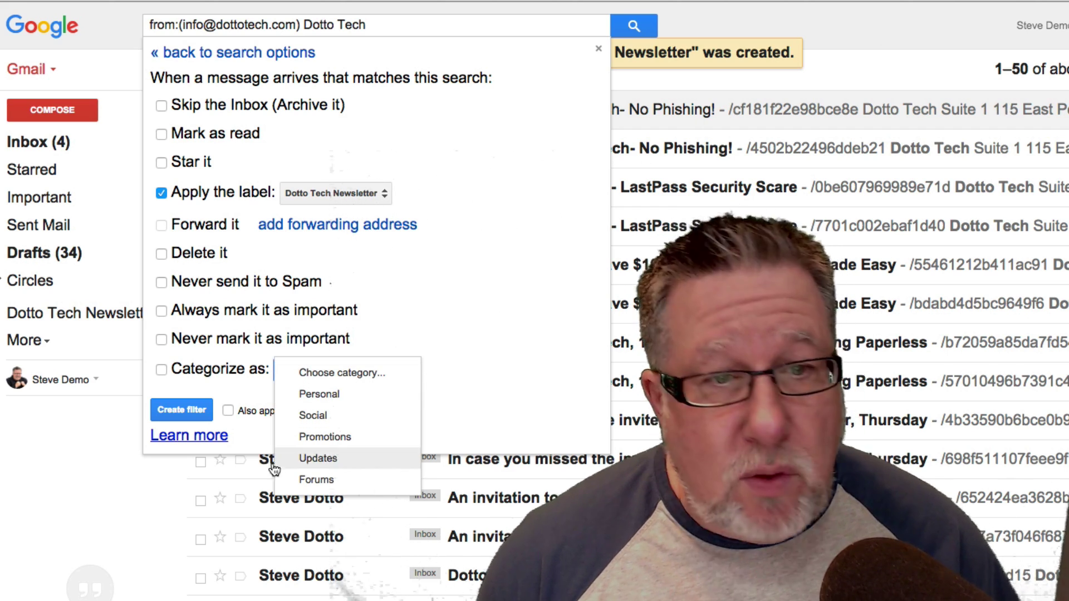
click(513, 320)
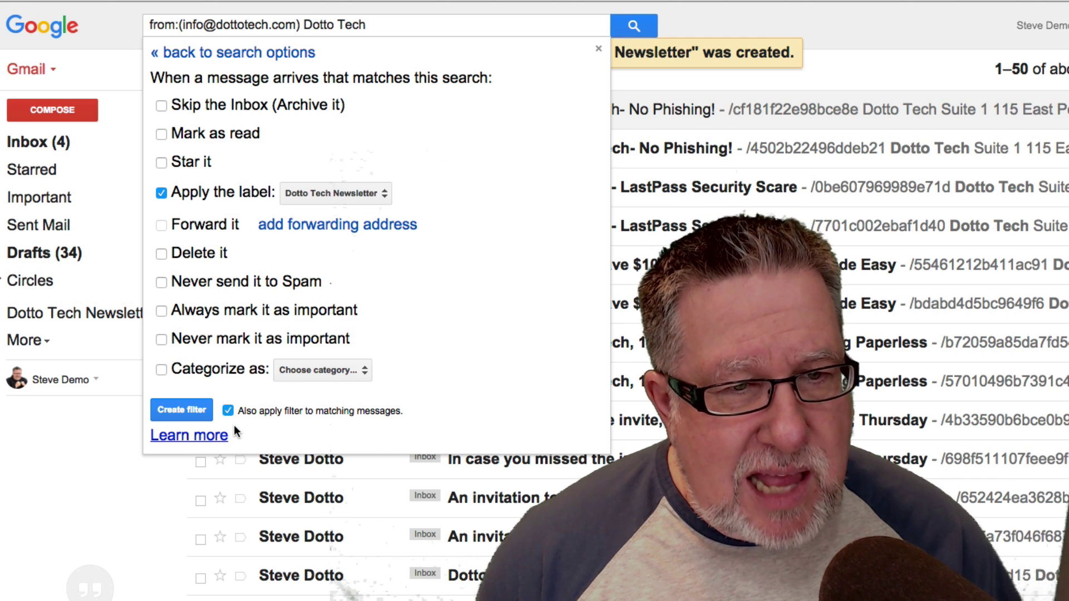
click(182, 410)
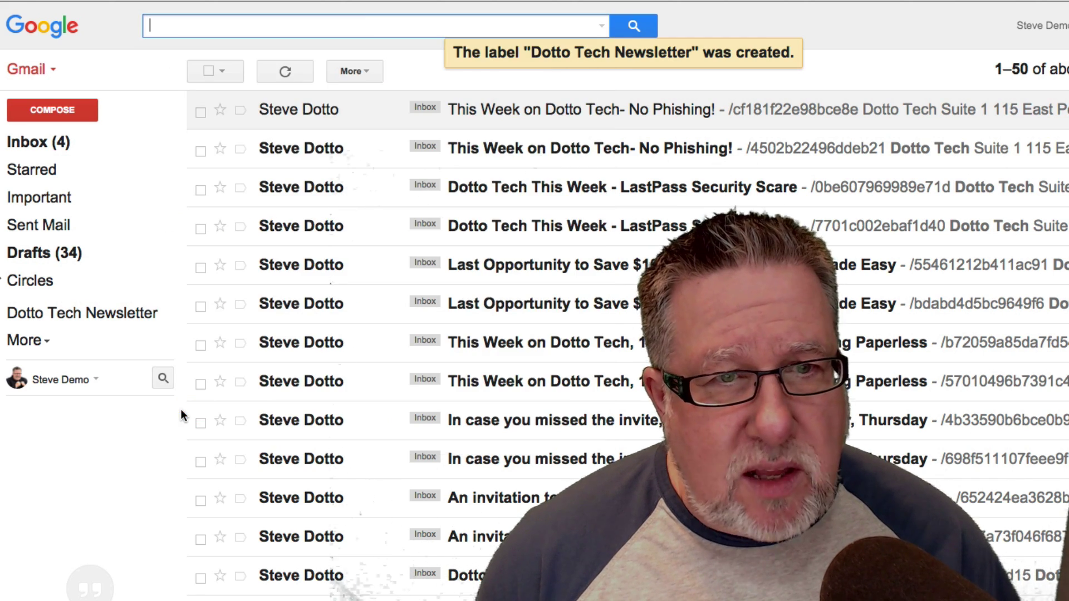
- Open the first newsletter, then browse the 141 conversations filed under Dotto Tech Newsletter
click(484, 167)
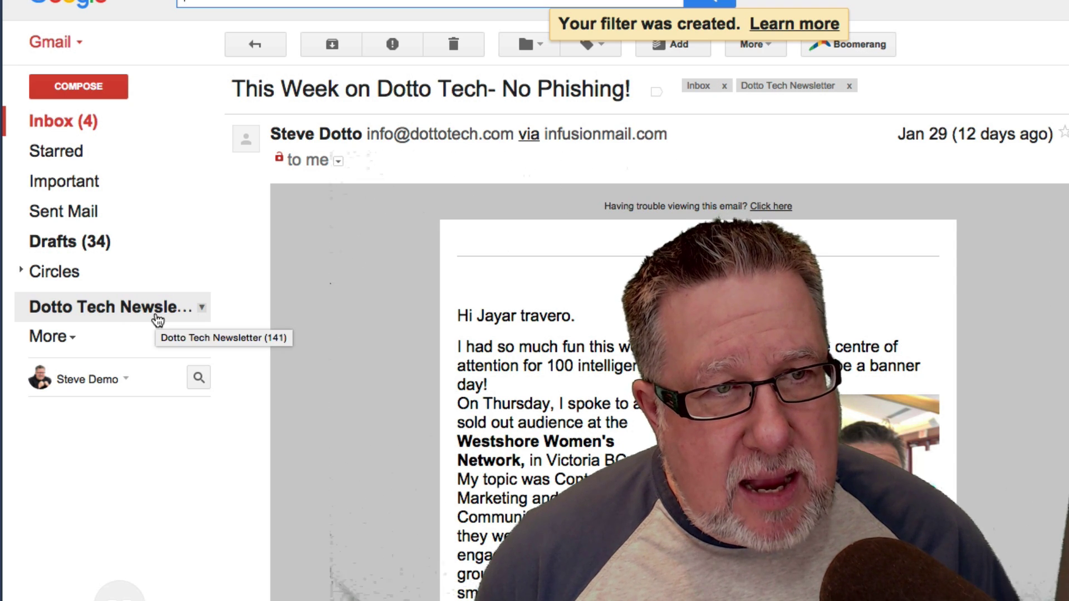
click(158, 319)
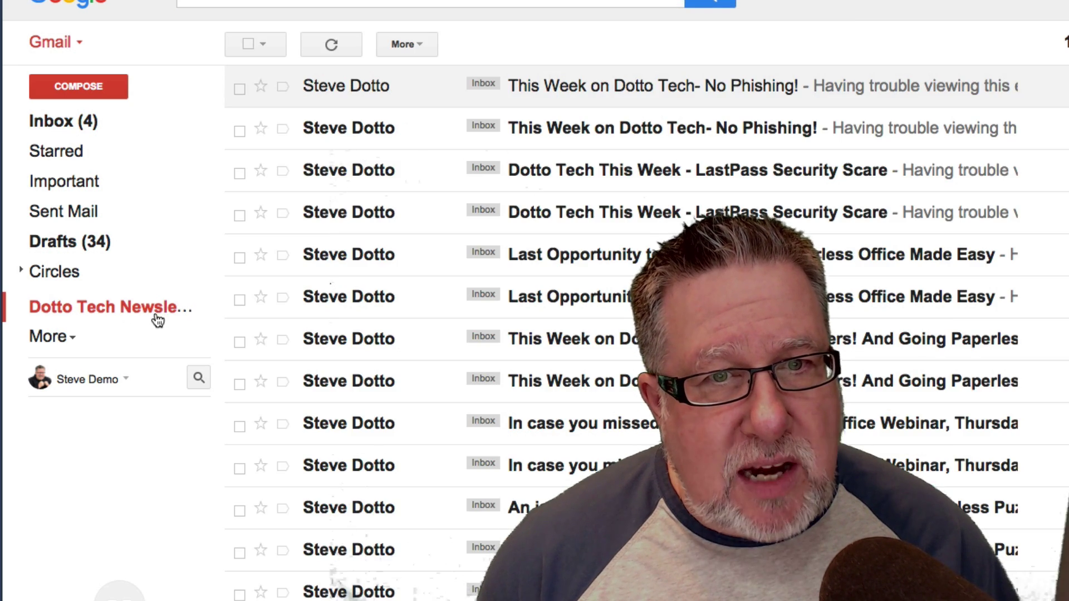
scroll(536, 372, down, 3)
scroll(501, 370, up, 3)
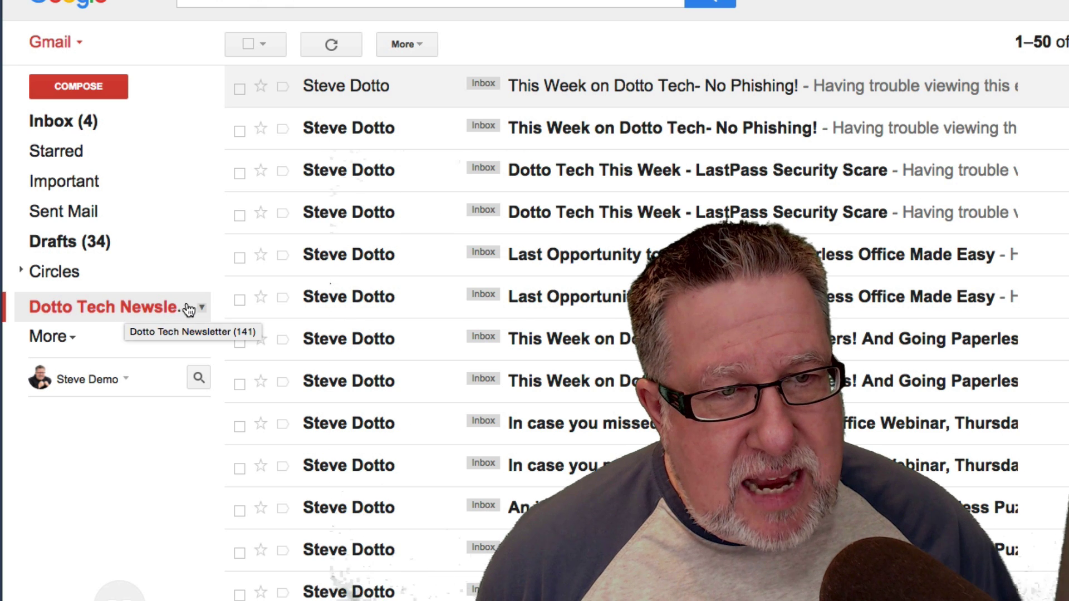
- Change the Dotto Tech Newsletter label's color to blue
click(203, 309)
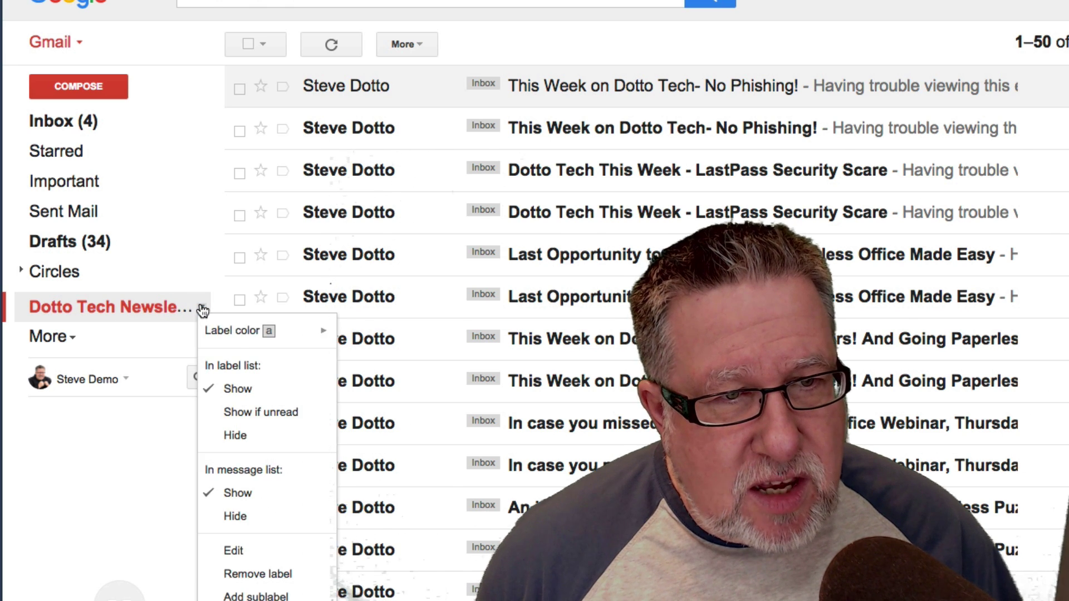
mouse_move(220, 334)
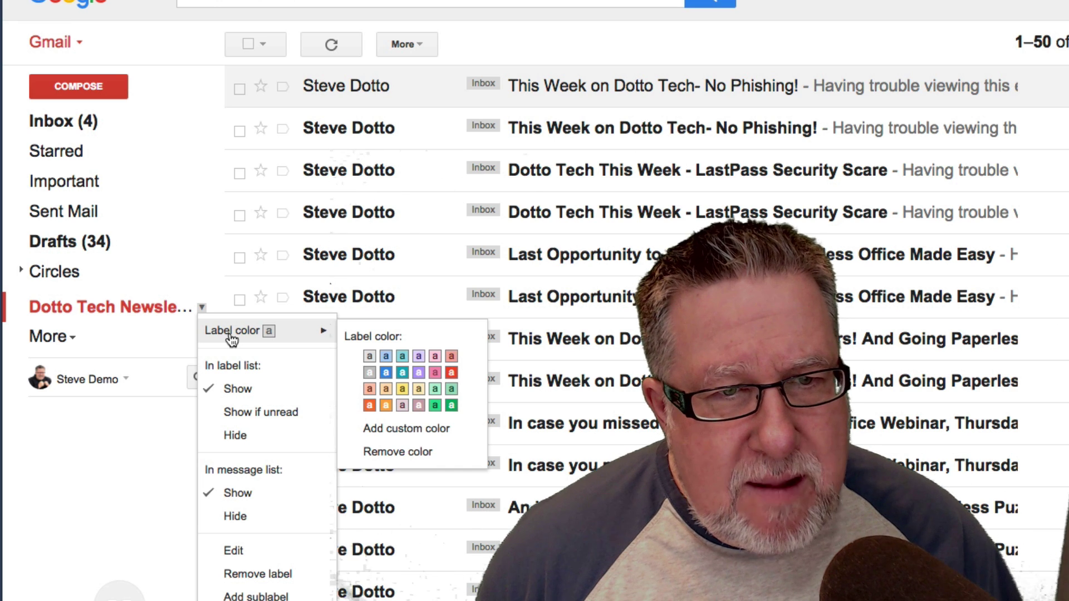
click(389, 384)
mouse_move(390, 384)
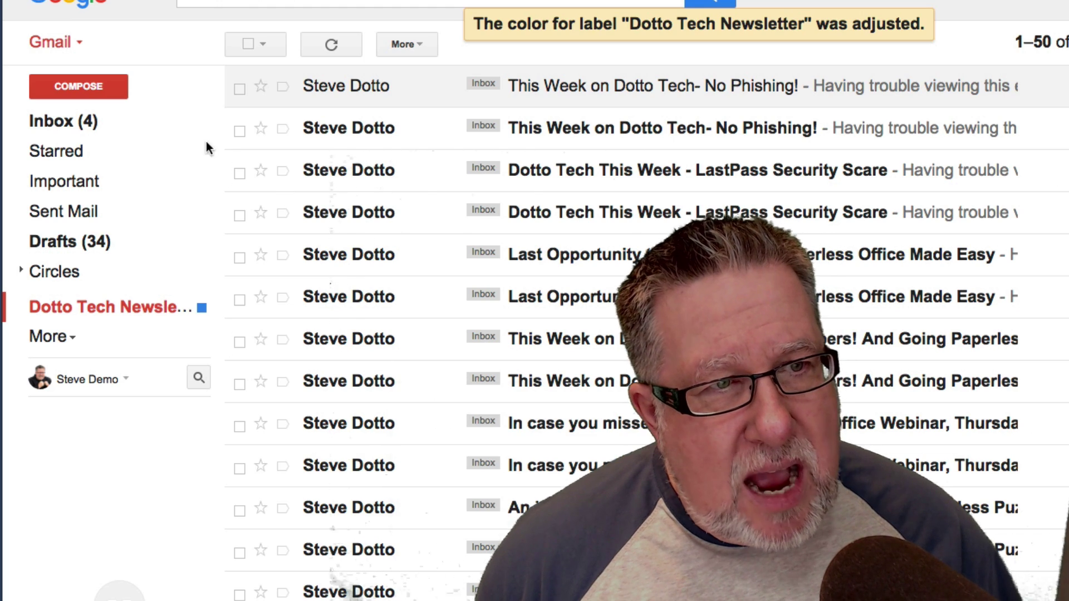
- Check the inbox's Social and Promotions categories for the blue-tagged newsletters
click(86, 127)
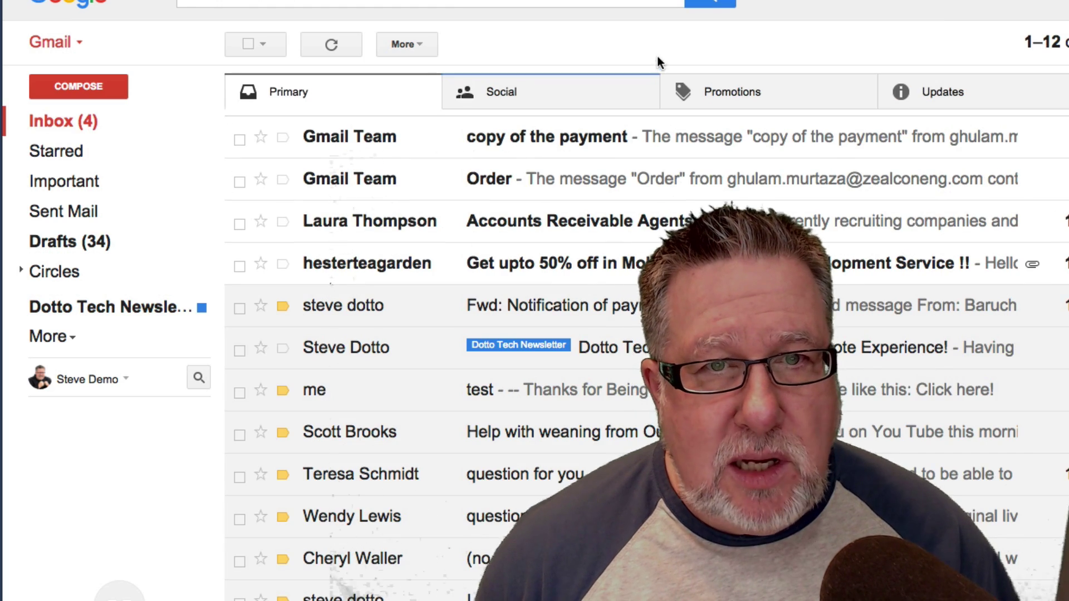
click(638, 107)
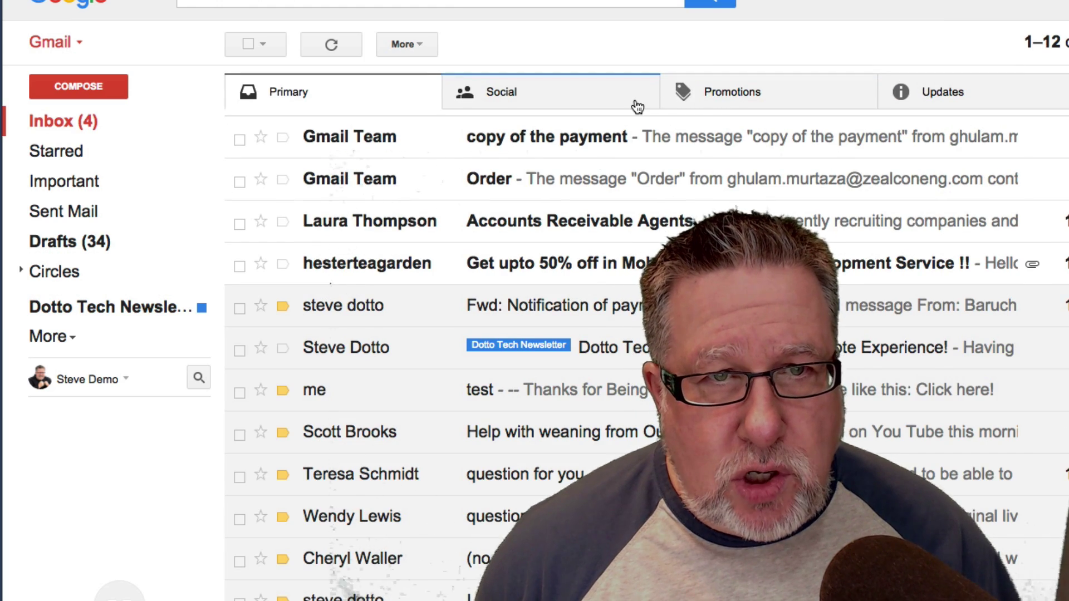
click(761, 108)
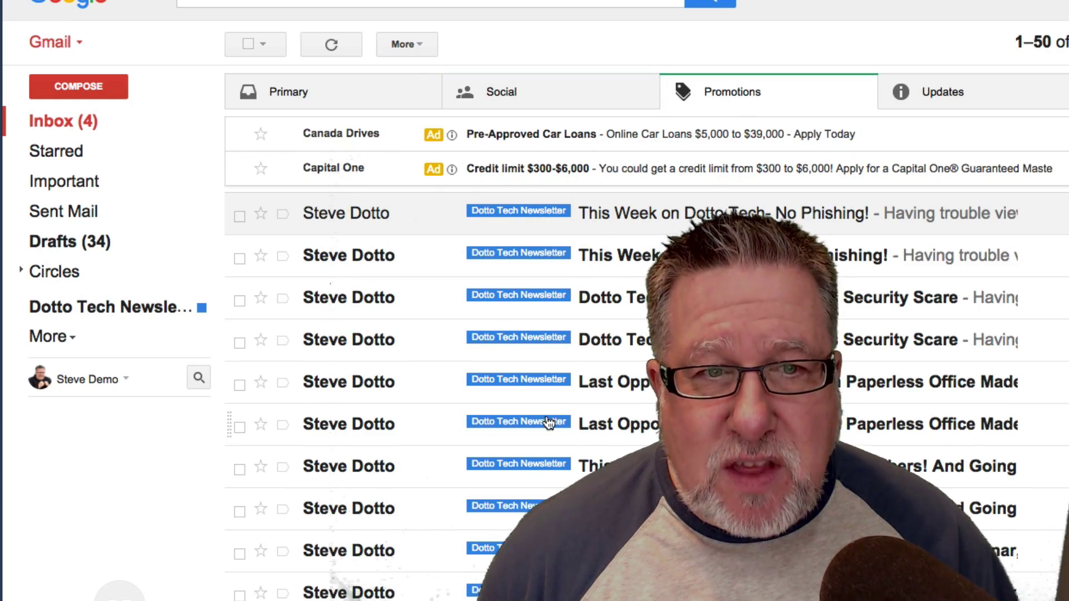
scroll(549, 422, down, 9)
scroll(529, 419, down, 15)
scroll(529, 419, up, 15)
scroll(529, 419, up, 1)
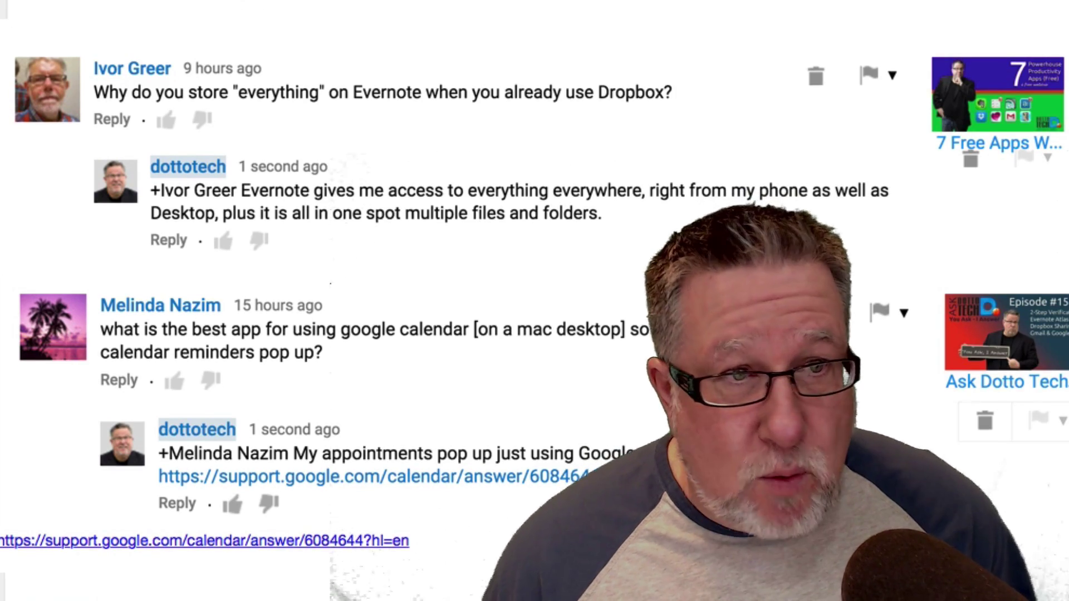
scroll(485, 219, up, 3)
scroll(523, 39, down, 3)
scroll(524, 41, down, 5)
scroll(524, 40, up, 3)
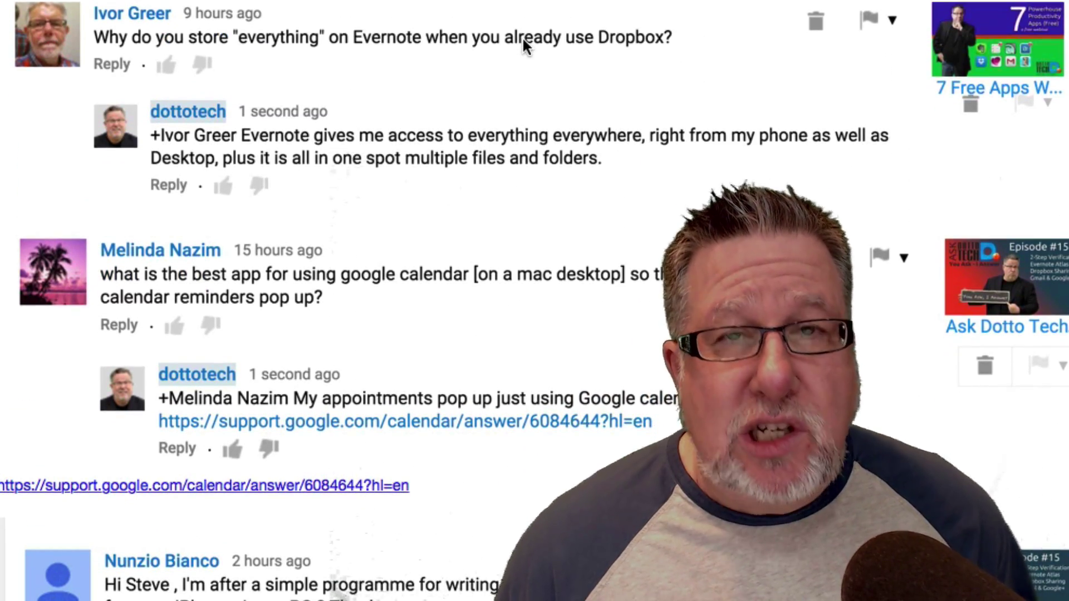
scroll(524, 40, down, 1)
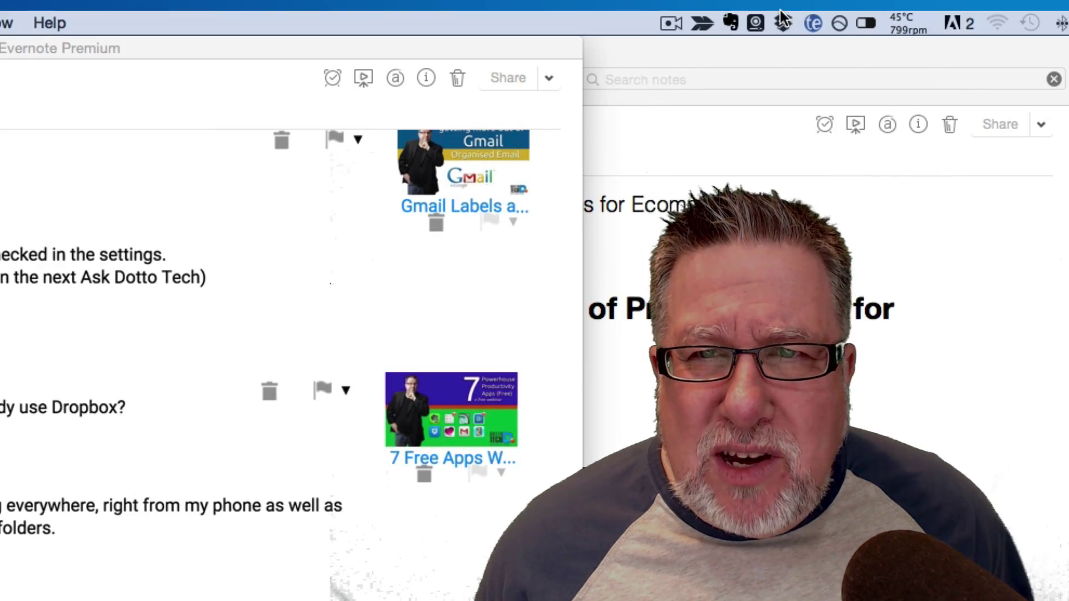
- Open the Dropbox folder in Finder from the menu-bar icon and move the window left of Evernote
click(782, 22)
click(637, 74)
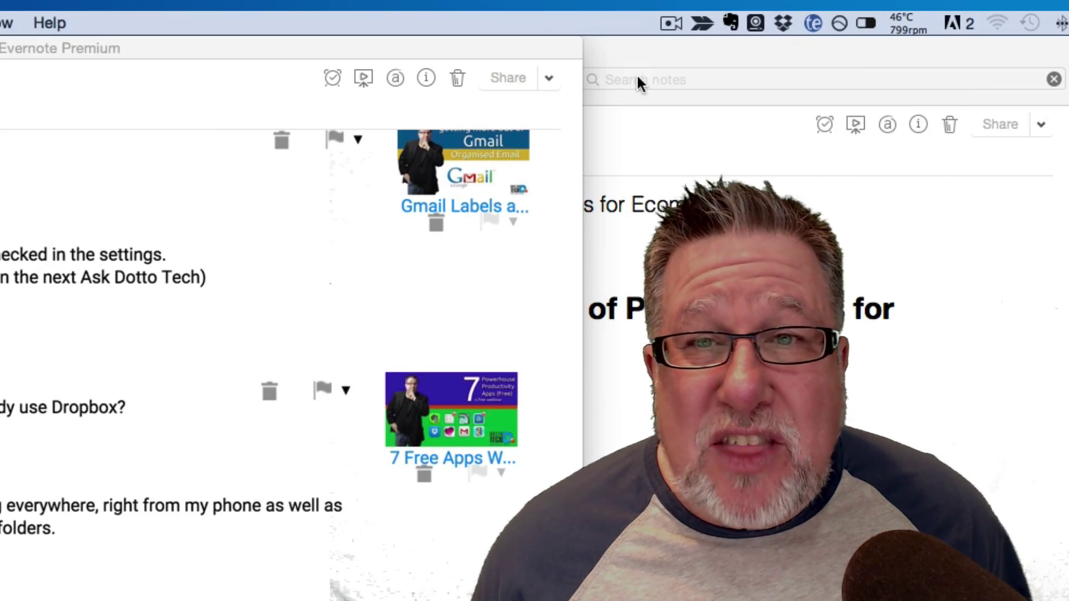
drag(813, 42, 71, 40)
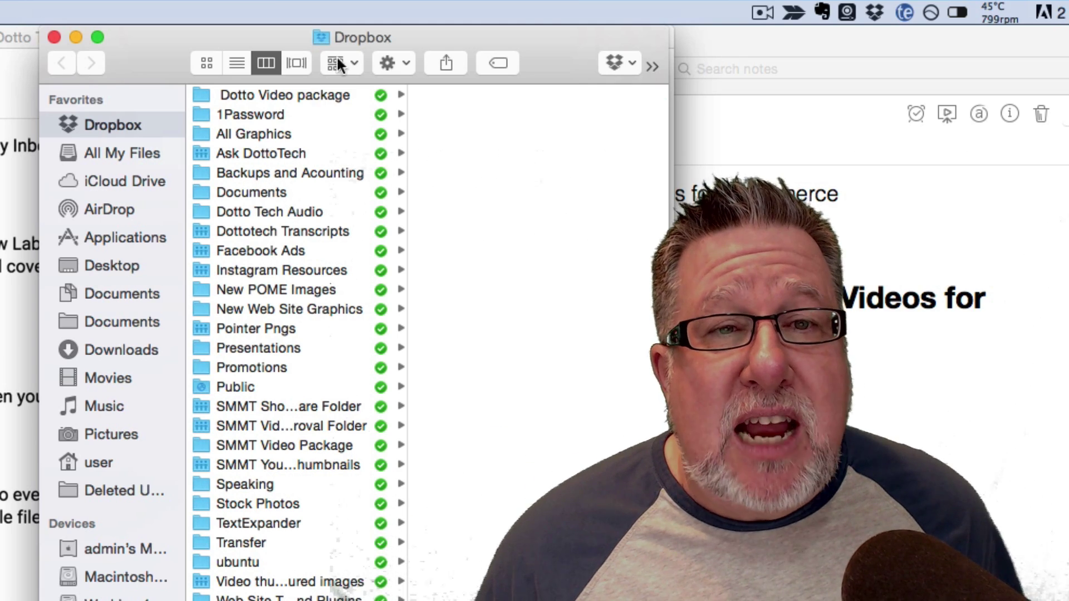
- Show the Dotto Video package contents, then minimize the Dropbox Finder window
click(295, 94)
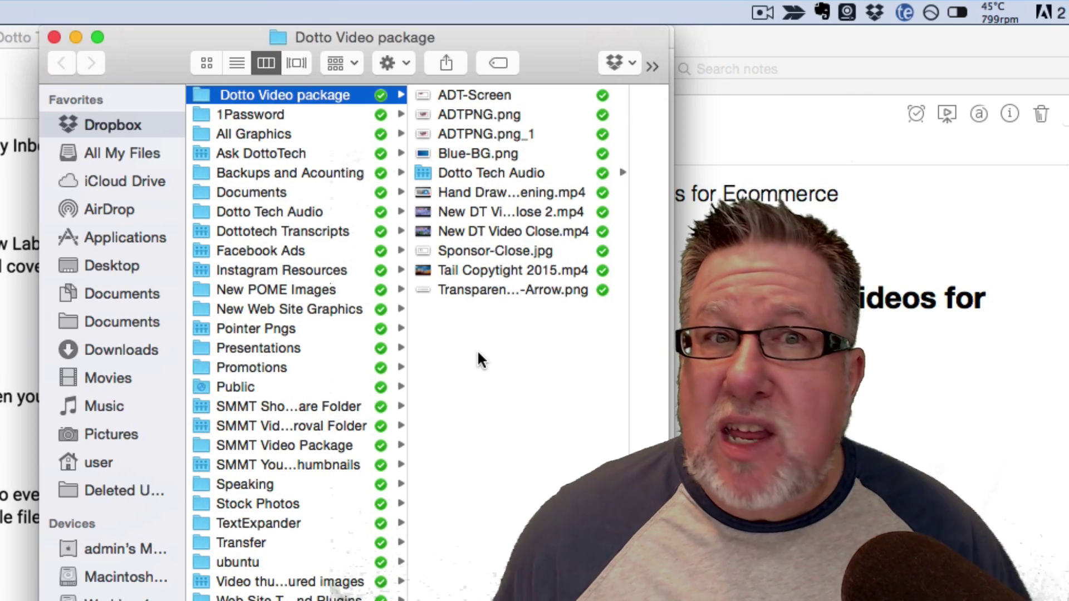
click(77, 37)
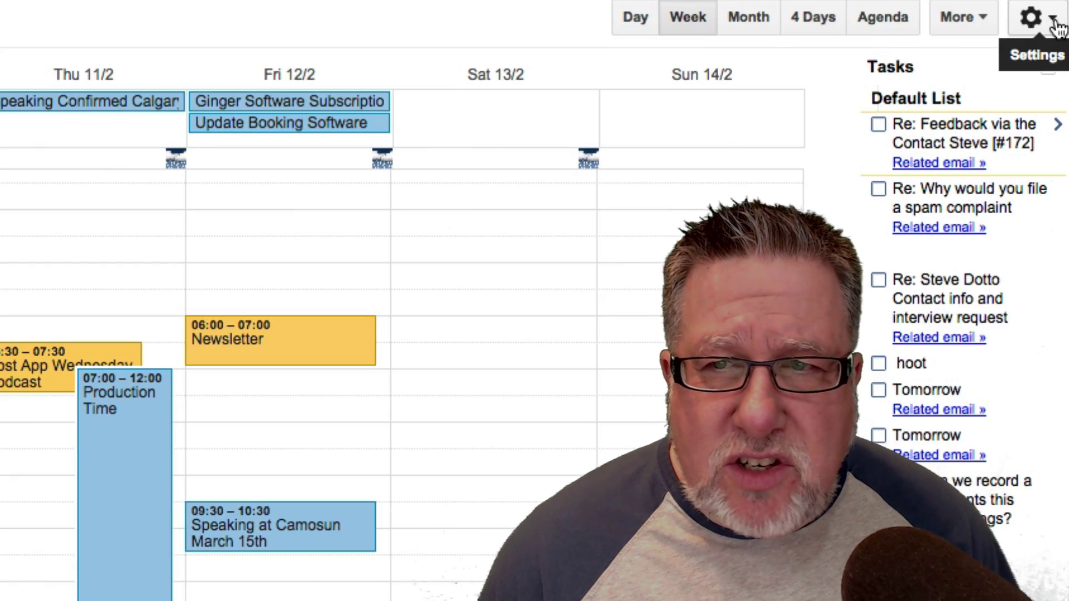
- Open Calendar Settings from the gear menu to view General options like language, time zone and week start
click(1056, 26)
click(924, 230)
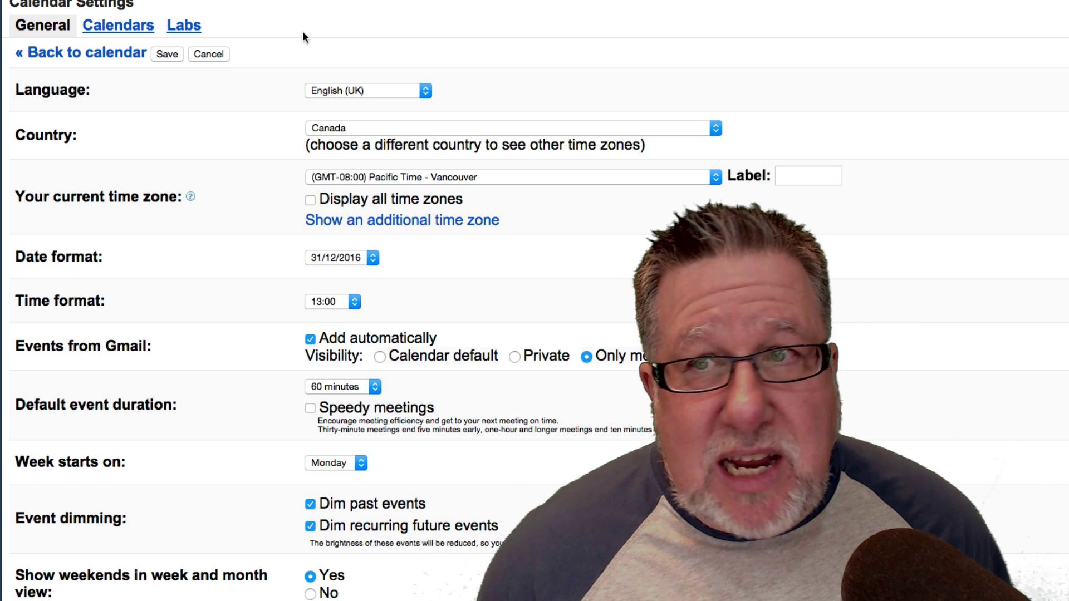
click(119, 25)
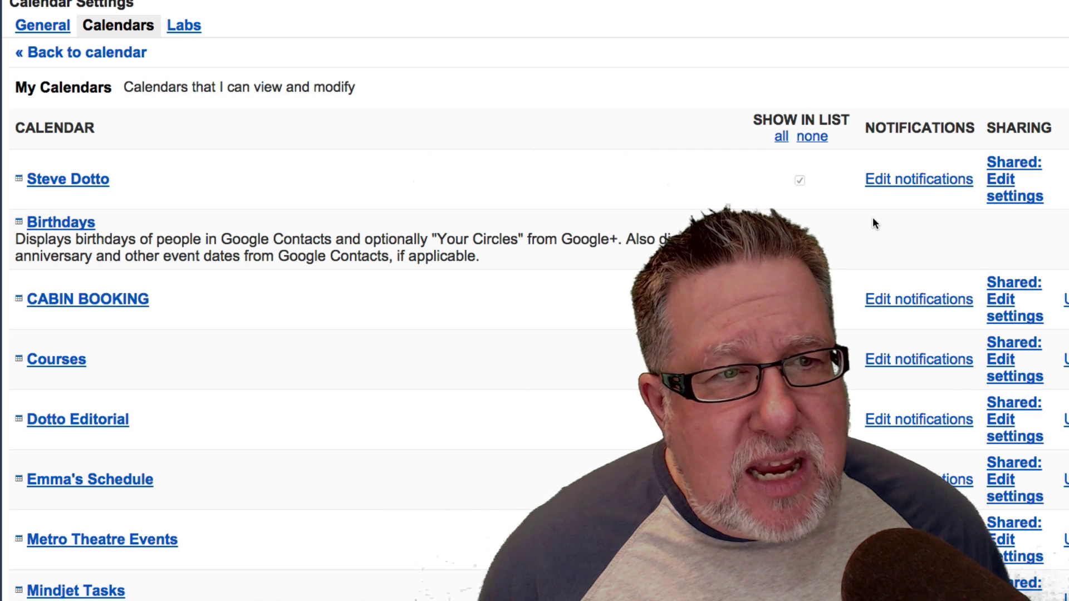
scroll(873, 224, down, 1)
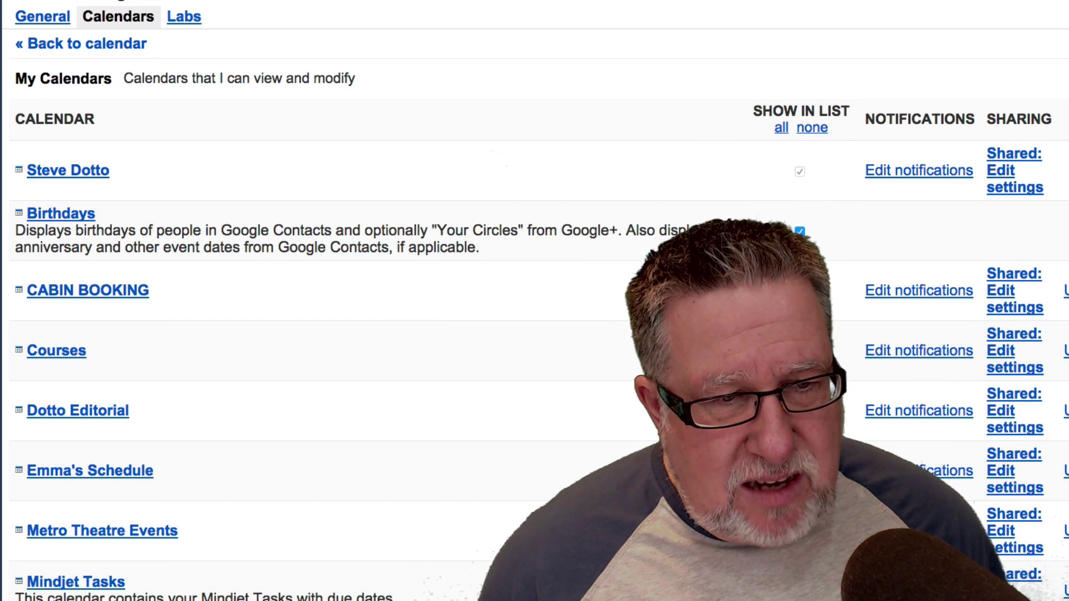
click(916, 175)
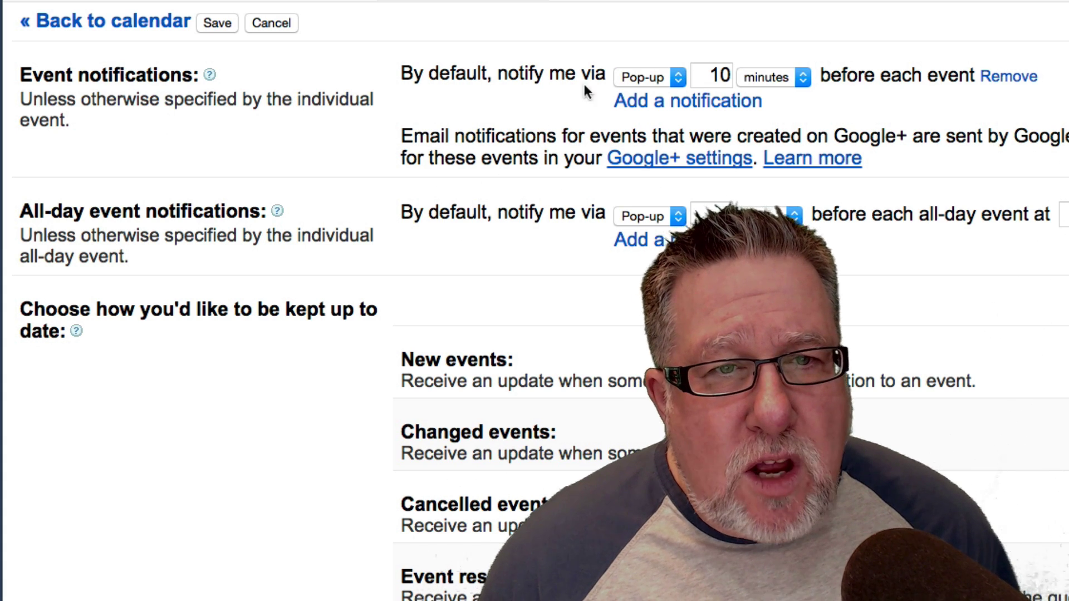
click(677, 78)
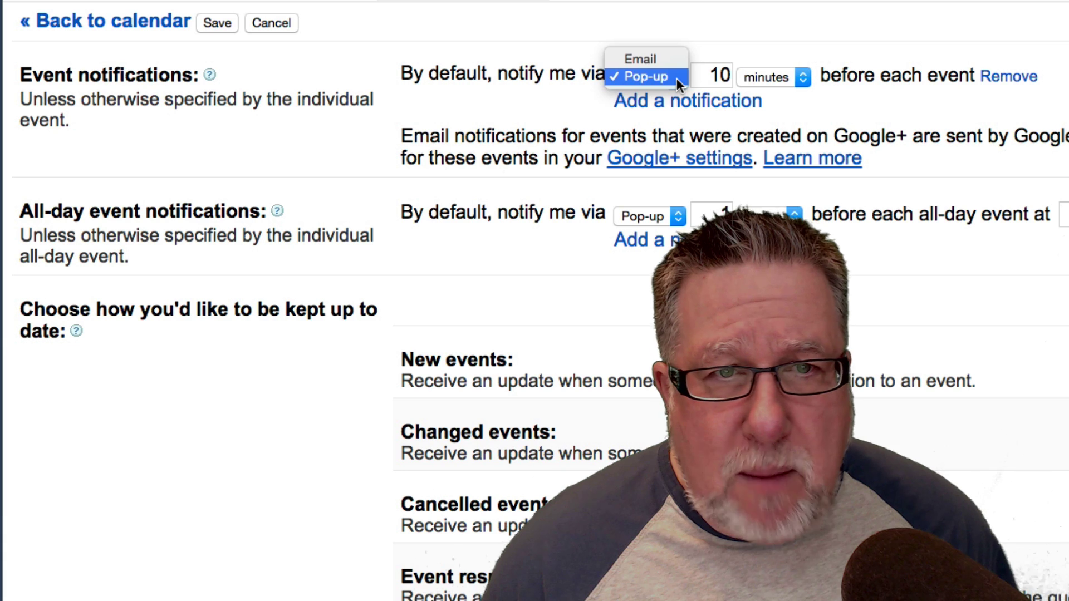
click(677, 78)
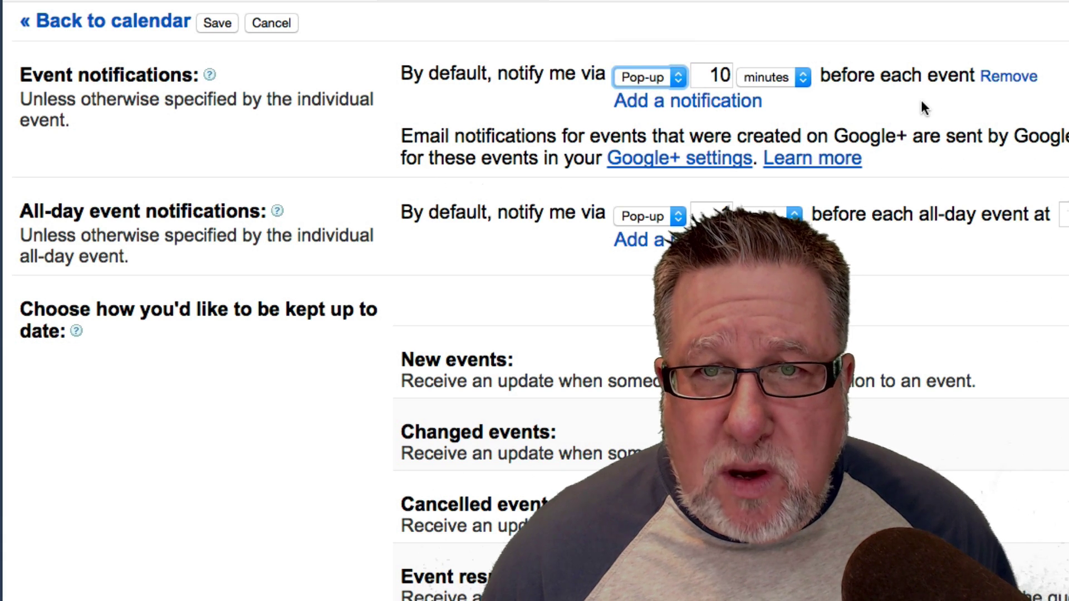